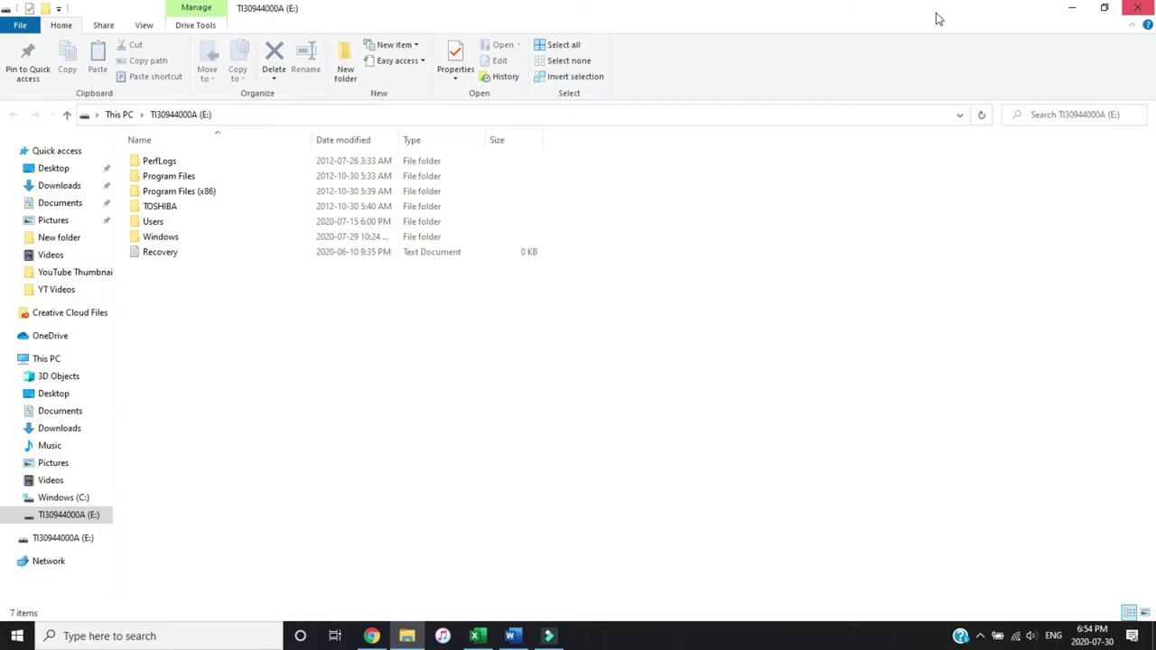
left_click(1136, 8)
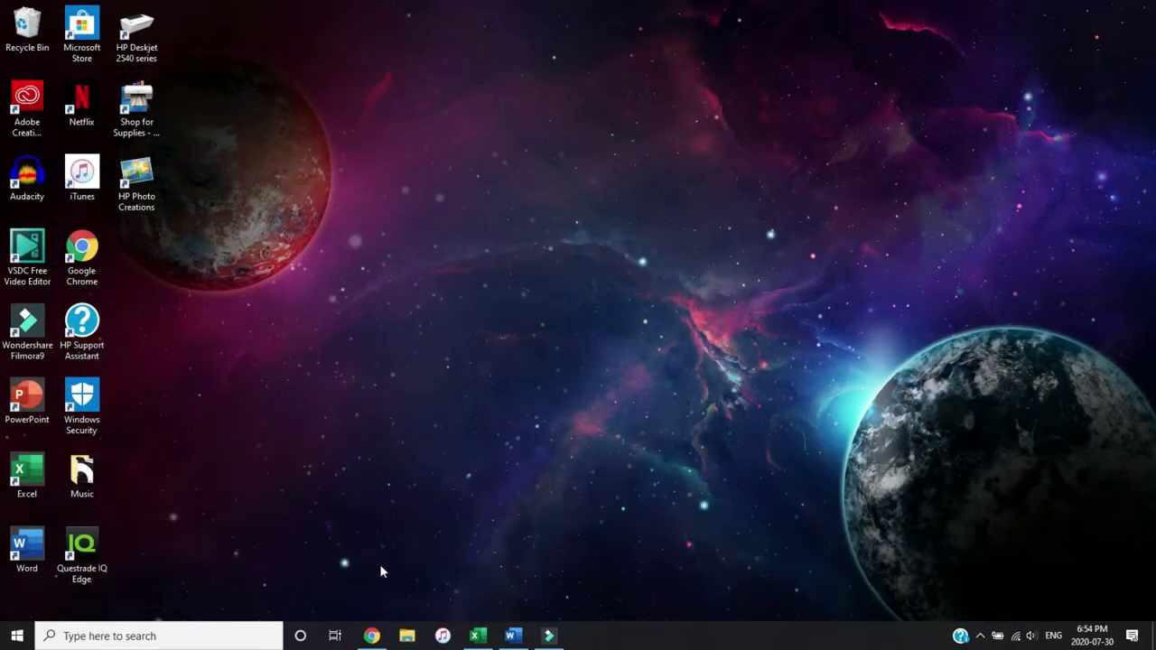
left_click(406, 636)
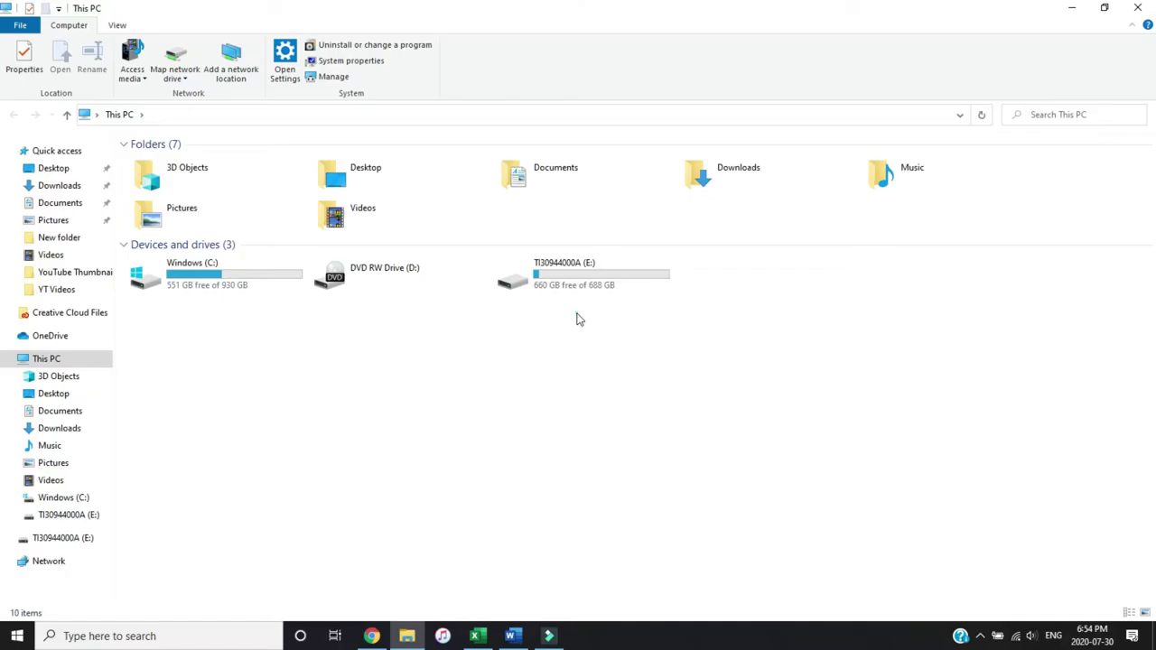
left_click(138, 536)
double_click(554, 274)
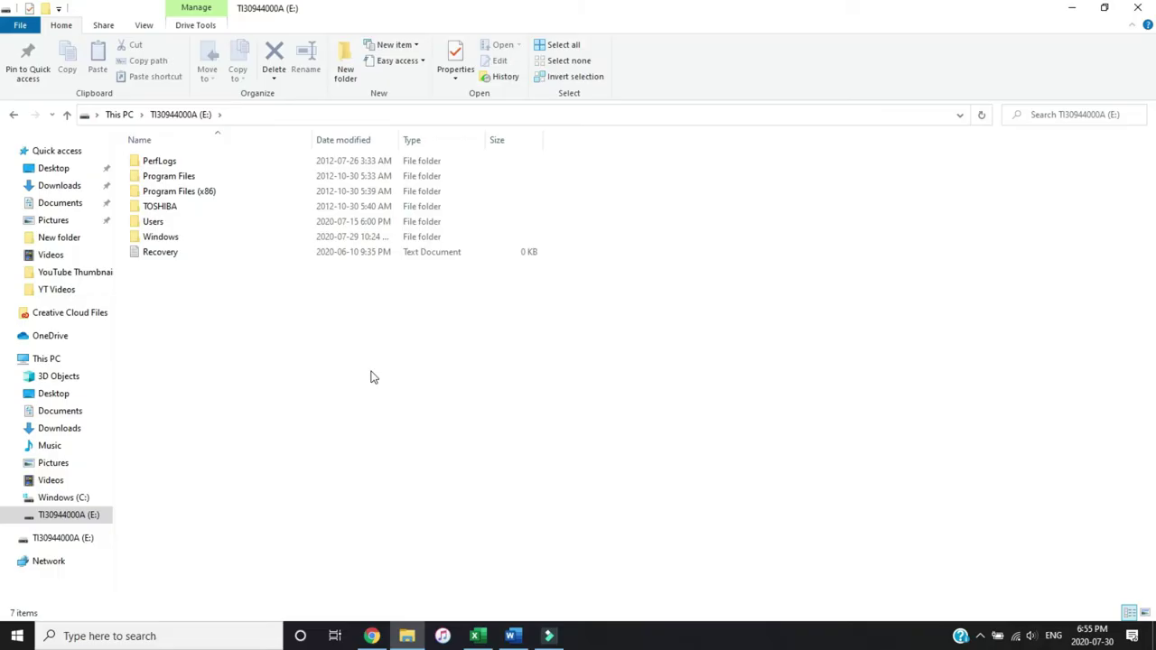
key("u")
- Open the Users folder on drive E: to show the user's profile folder and Public
left_click(189, 294)
double_click(174, 226)
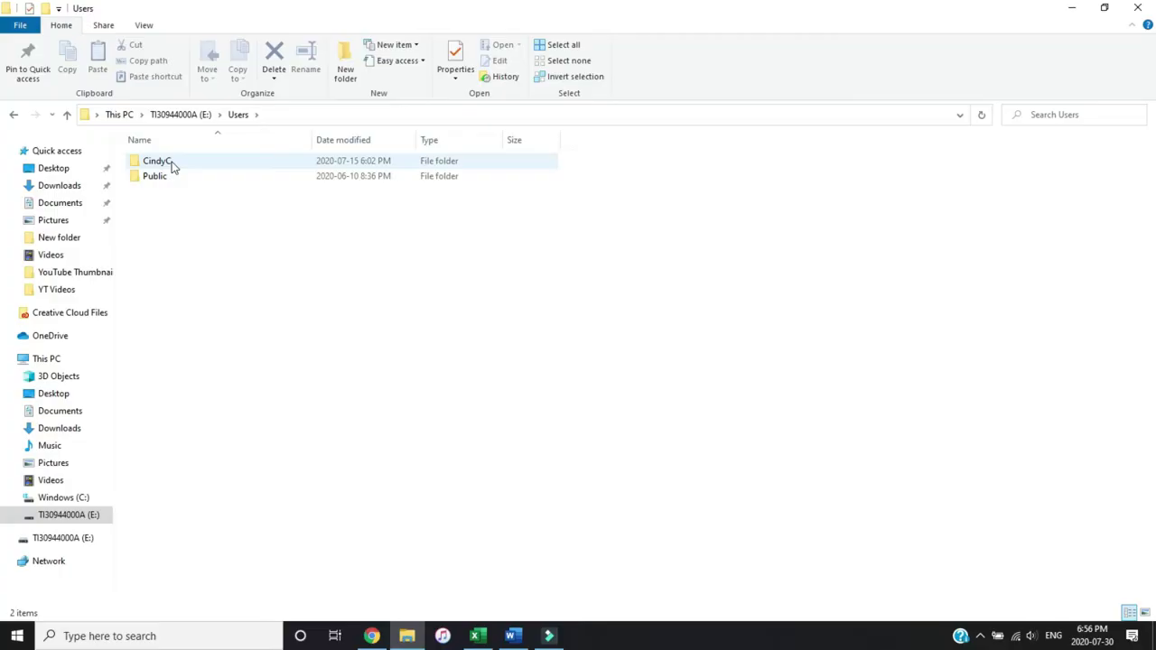
left_click(179, 219)
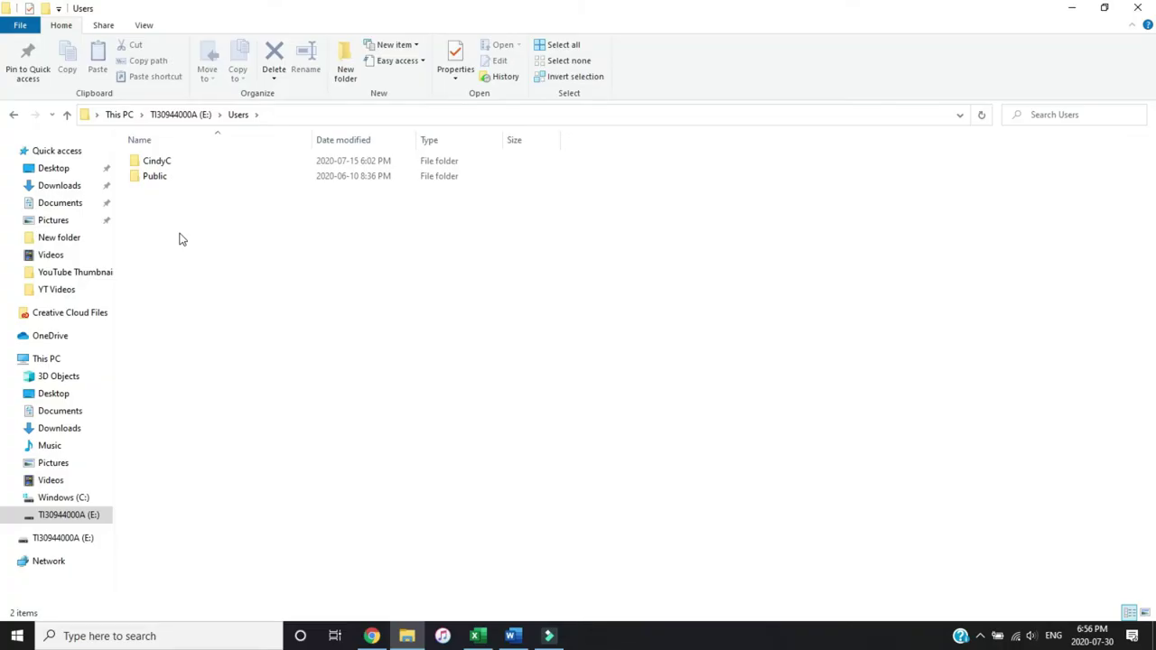
- Bring up Advanced Security Settings for E:\Users from its Properties Security tab, showing SYSTEM as owner
right_click(181, 164)
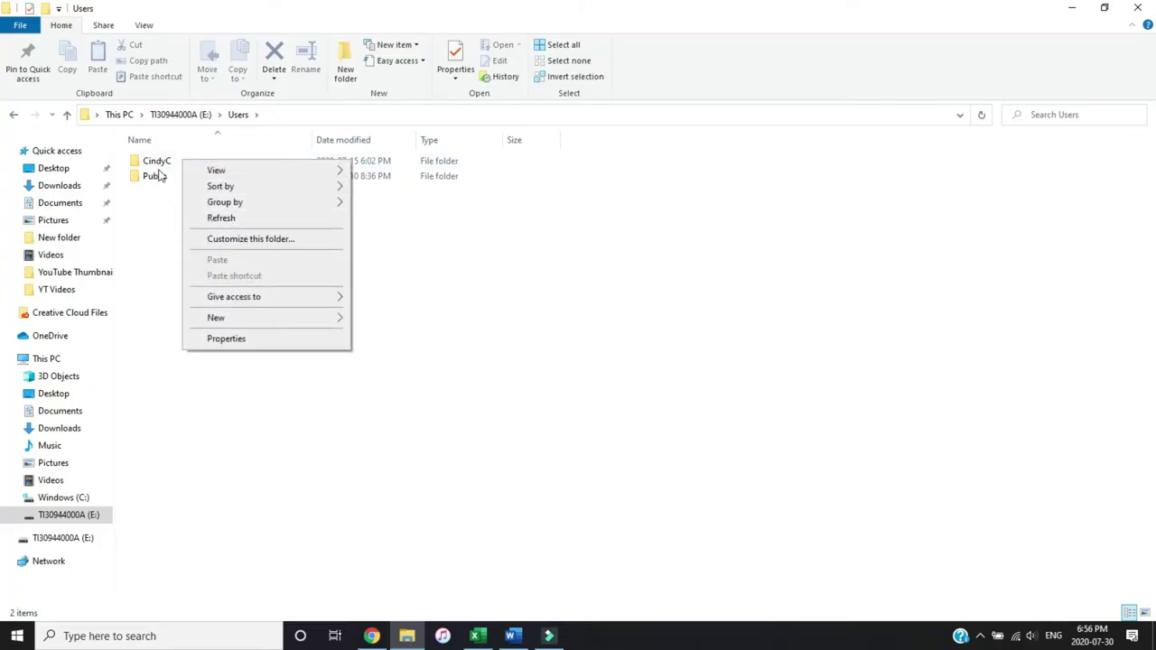
left_click(151, 238)
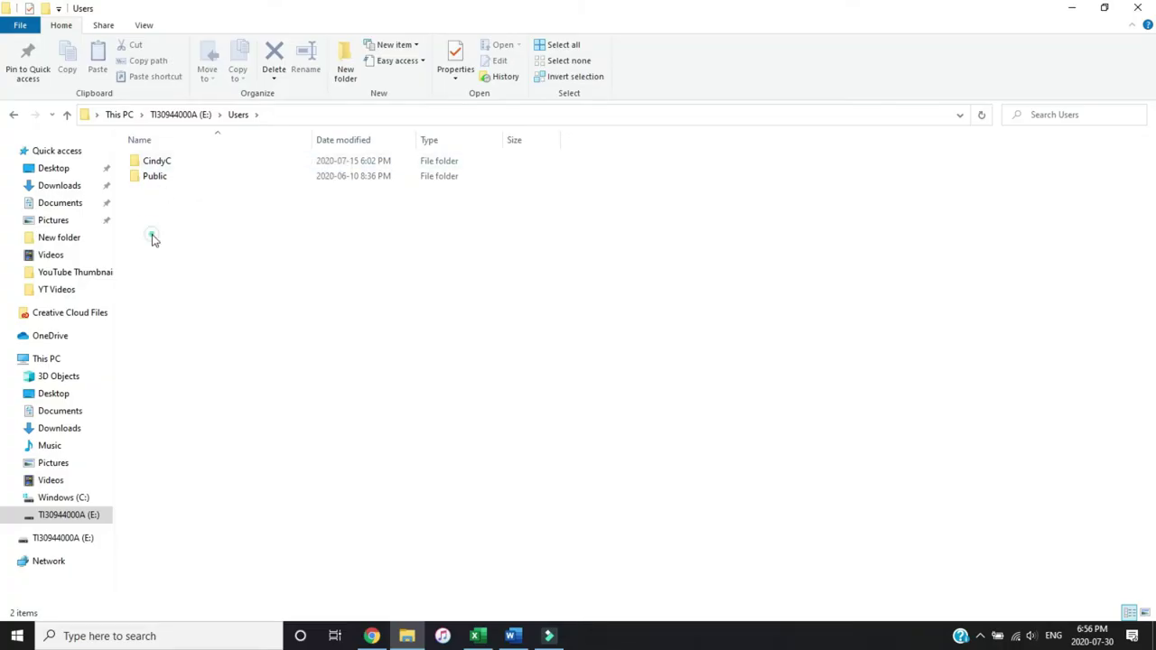
right_click(176, 165)
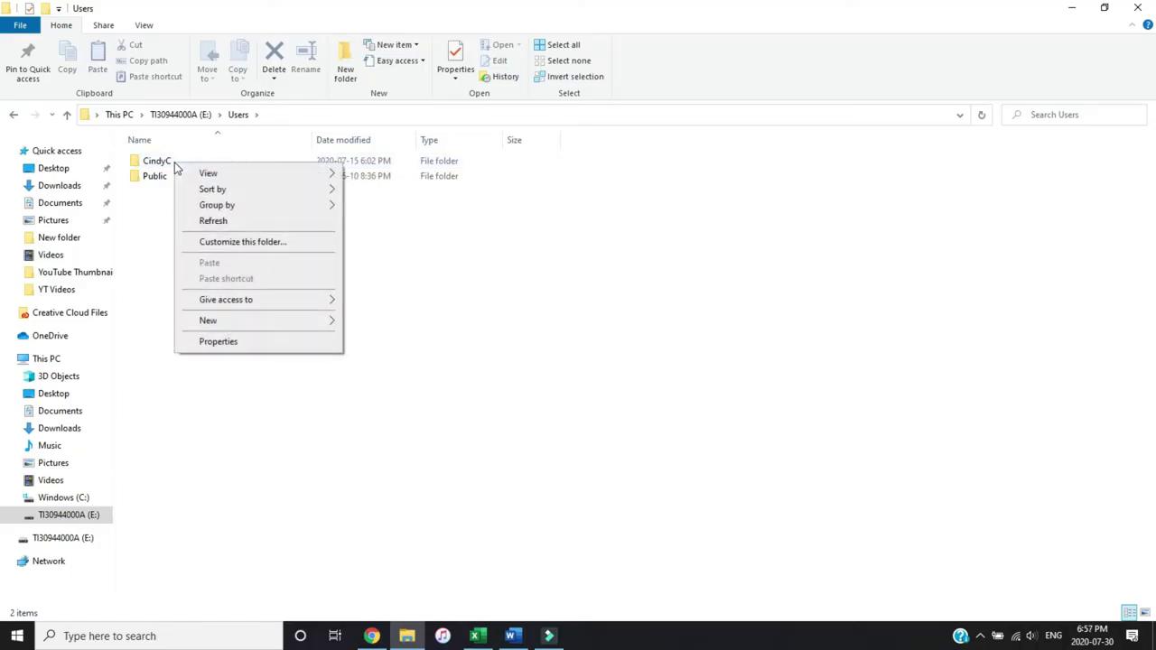
left_click(216, 342)
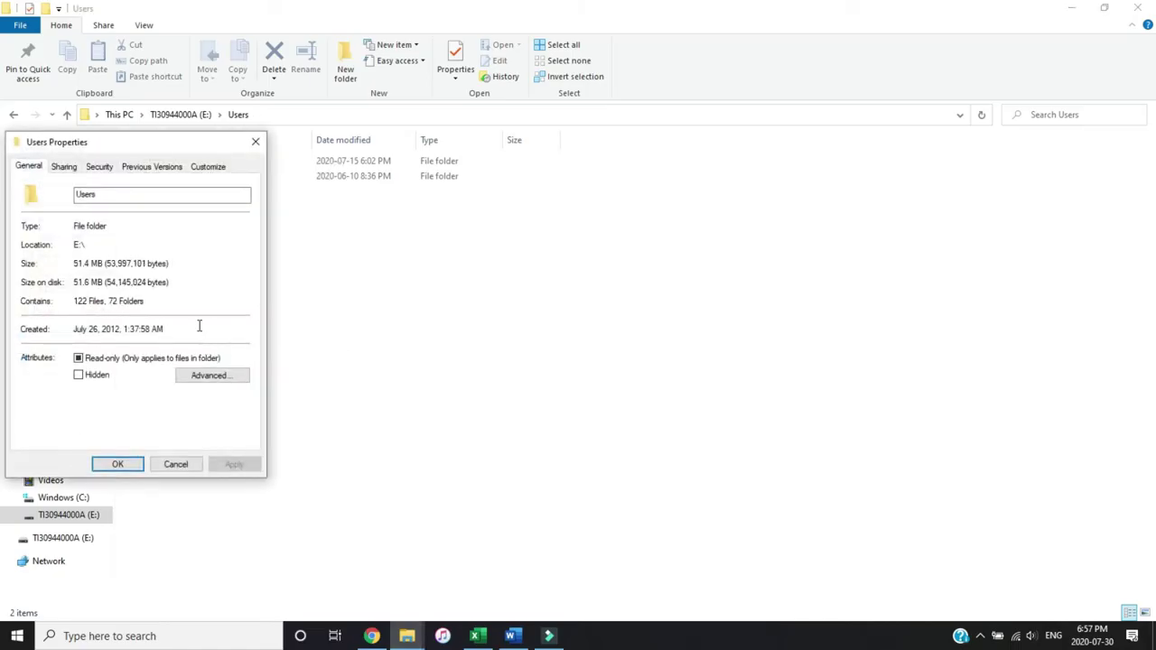
left_click(103, 168)
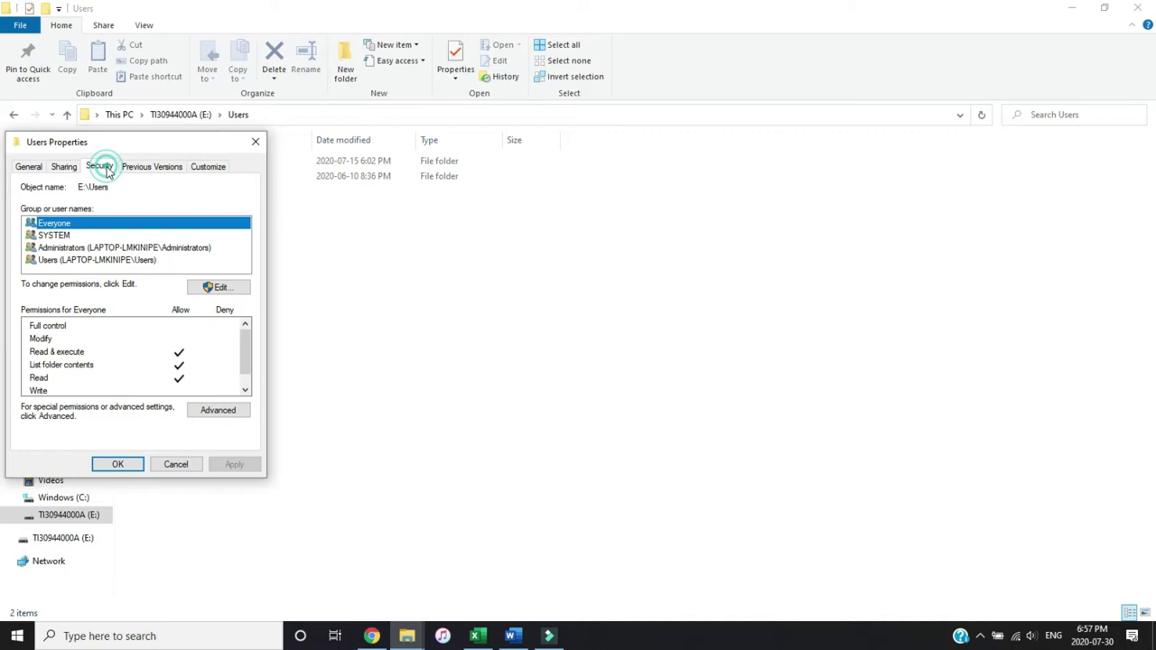
left_click(207, 413)
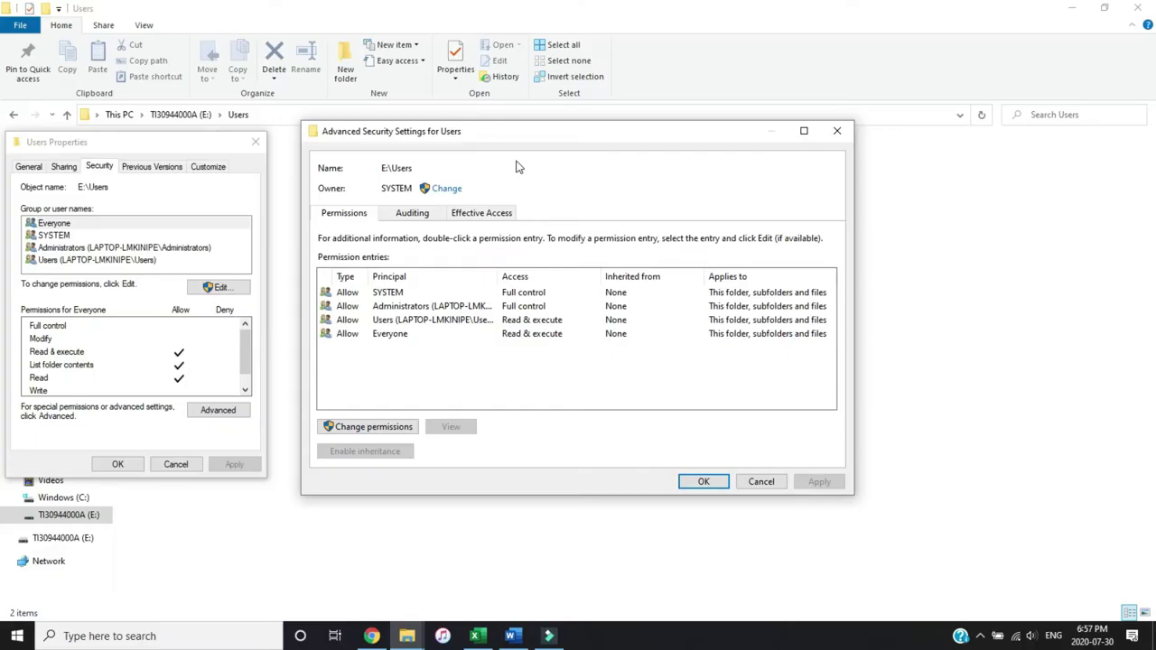
- Change the owner of E:\Users to this laptop's local account name, verify it, and apply
left_click(376, 203)
left_click(446, 189)
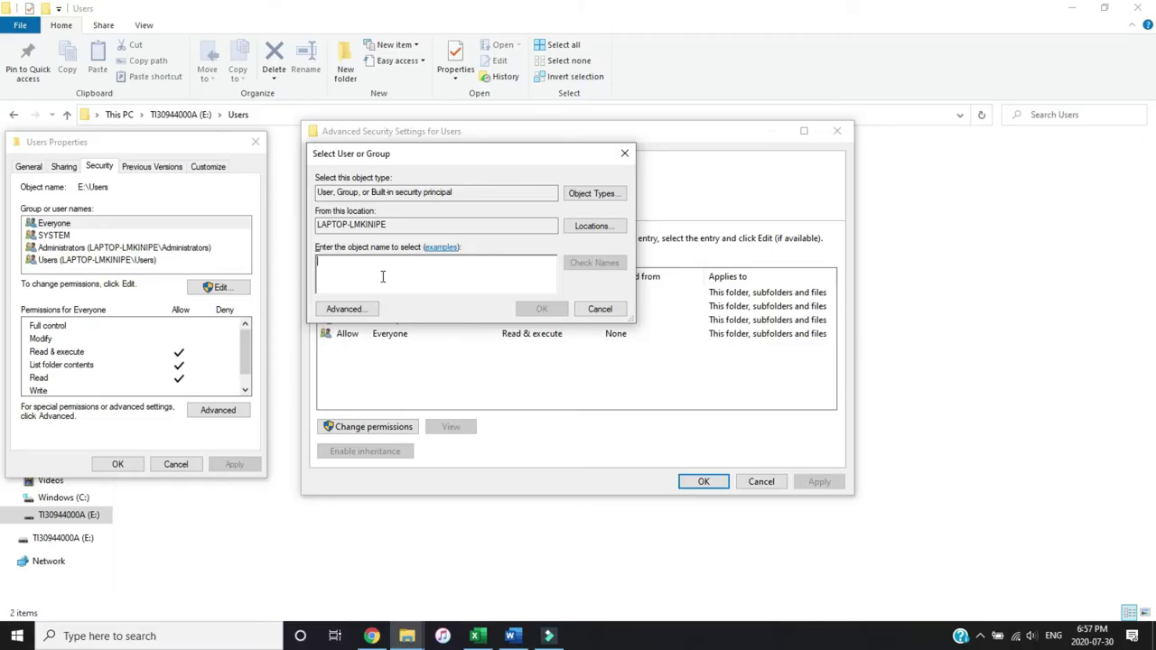
type("Take")
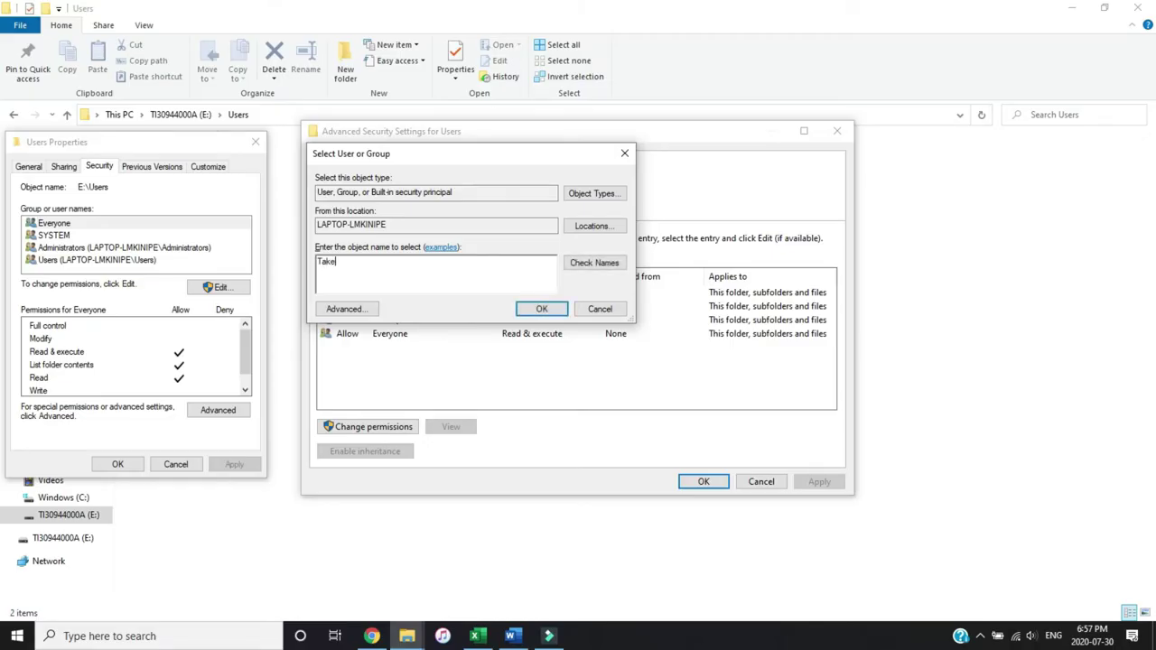
type("Down")
left_click(585, 265)
left_click(539, 311)
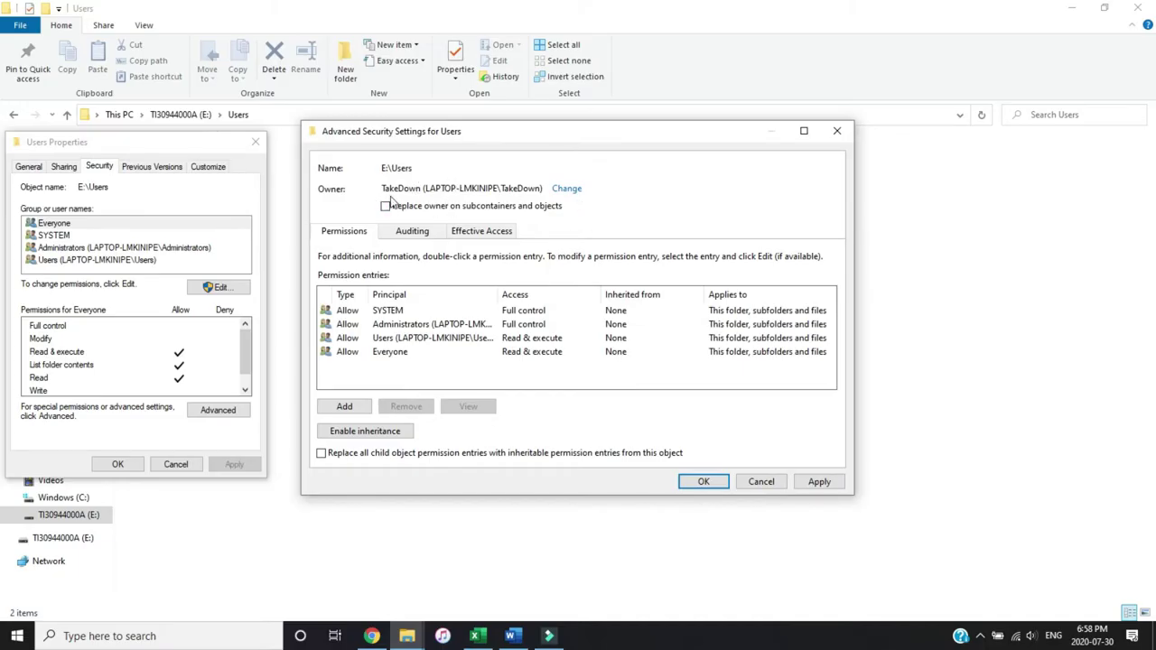
left_click(704, 482)
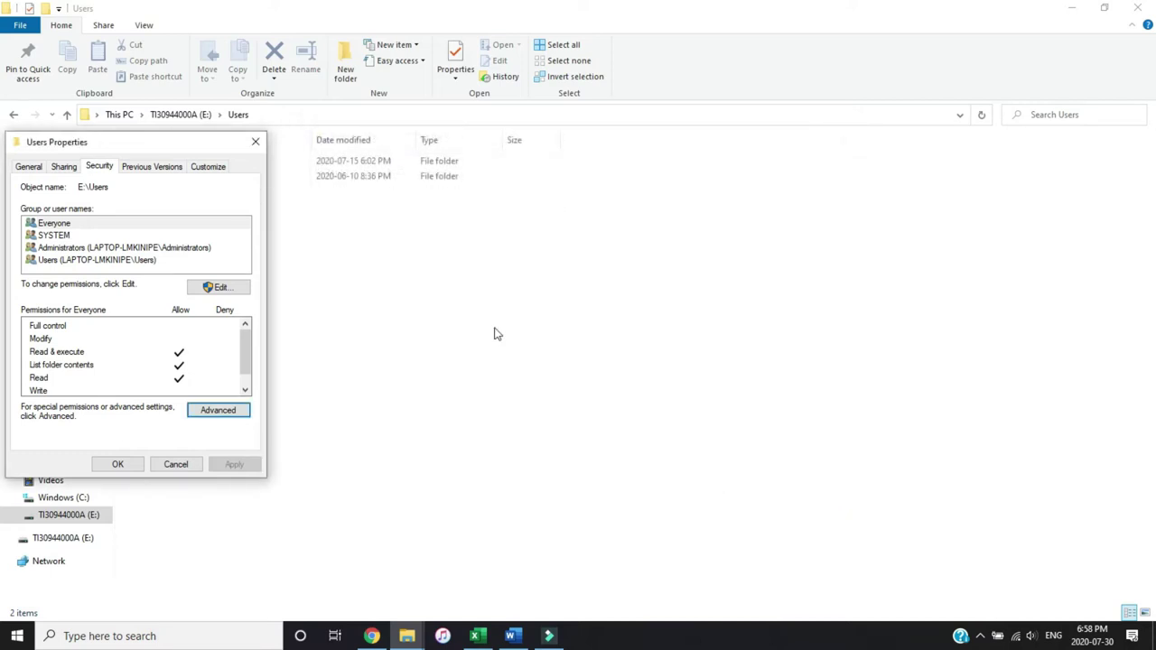
left_click(255, 142)
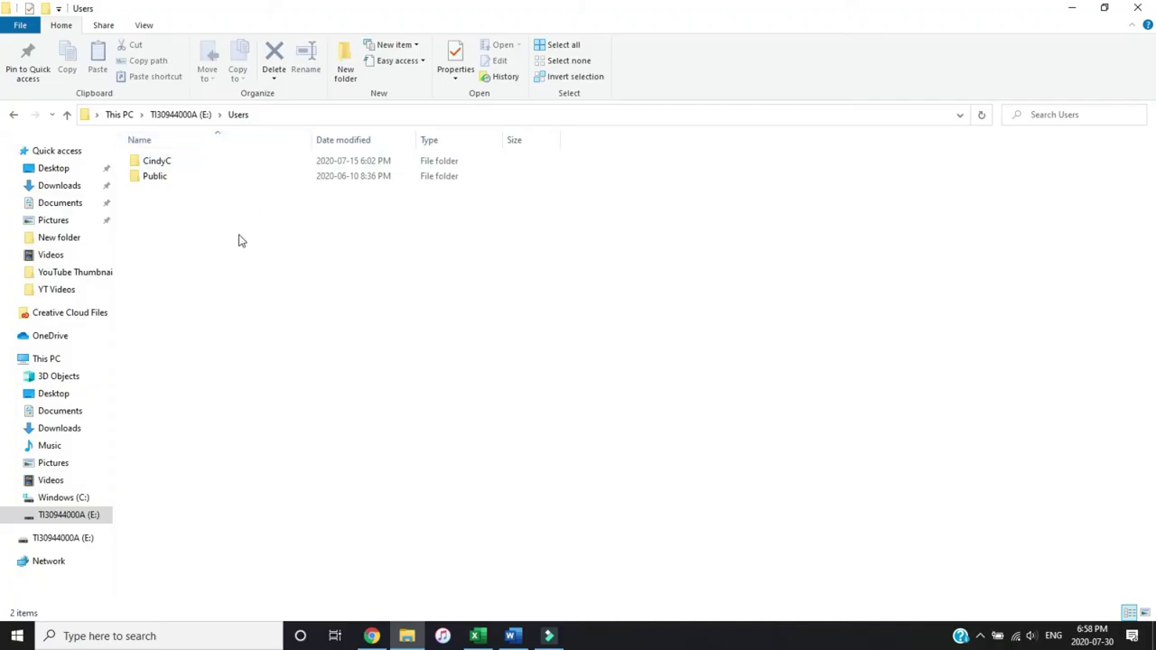
double_click(185, 163)
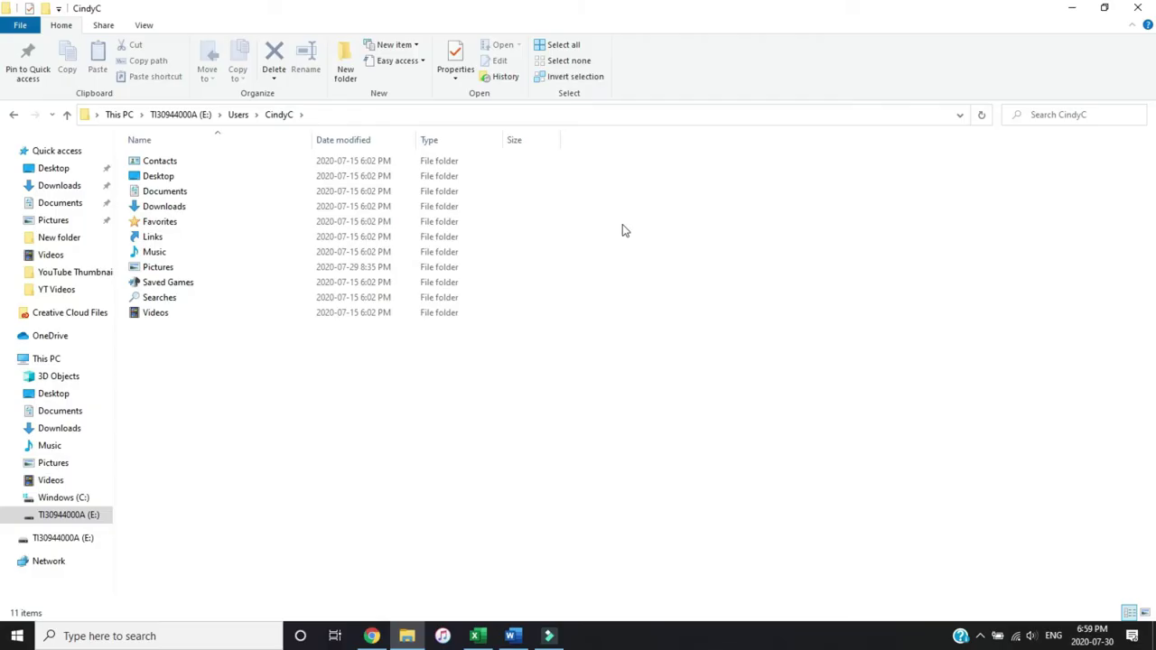
left_click(237, 115)
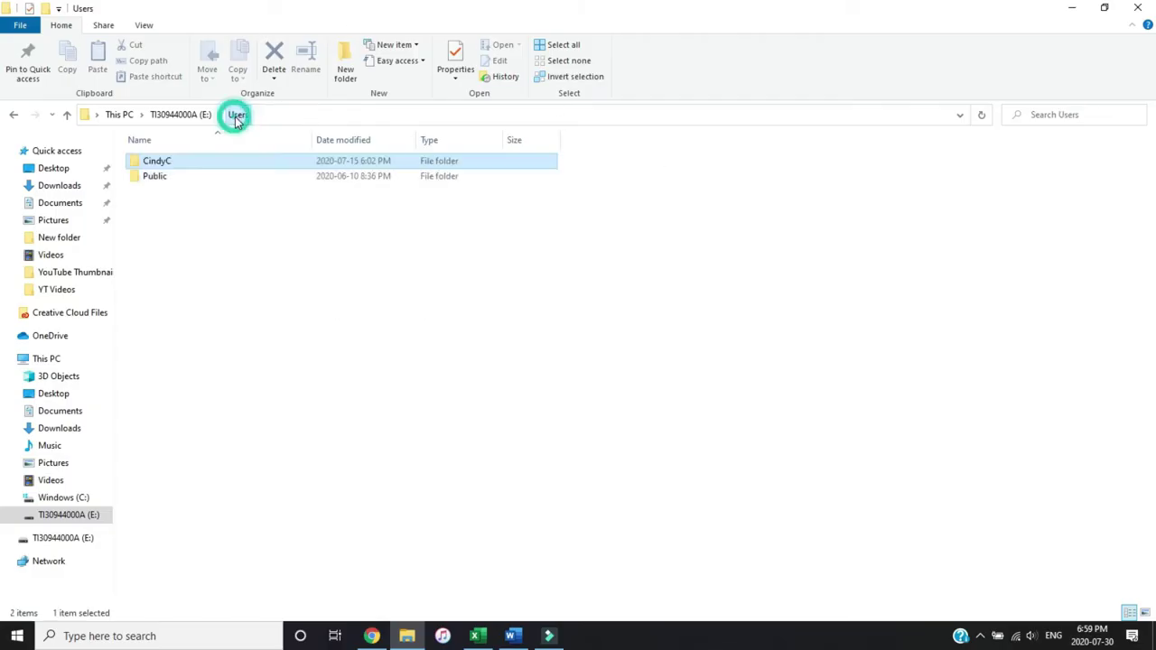
right_click(170, 166)
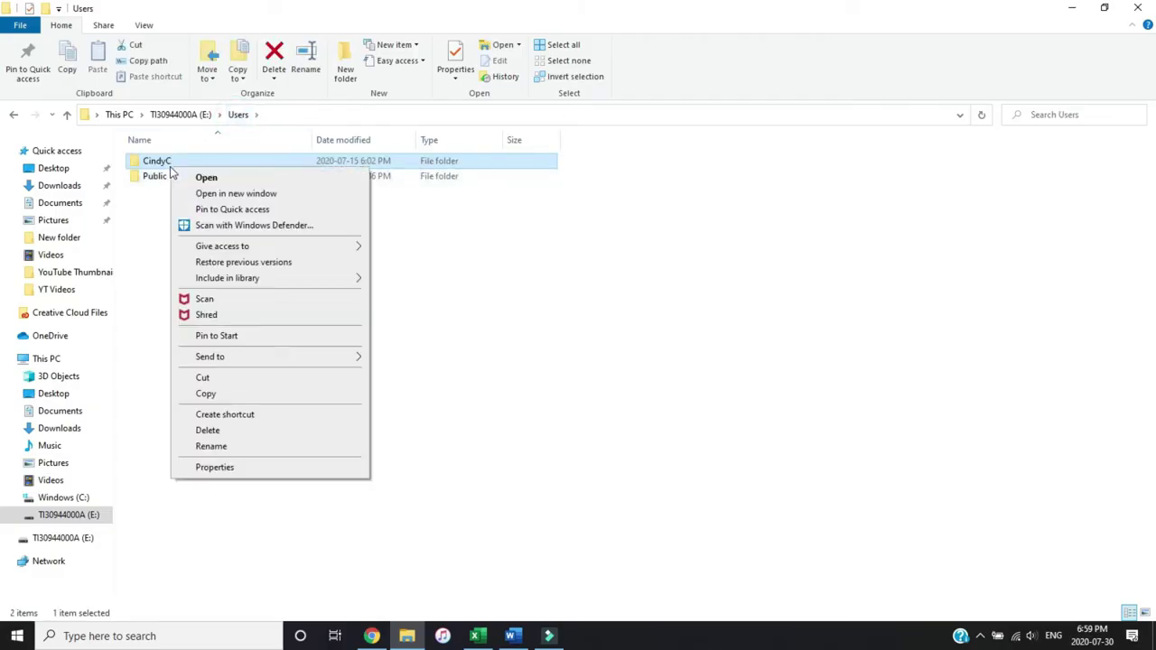
left_click(228, 467)
left_click(273, 204)
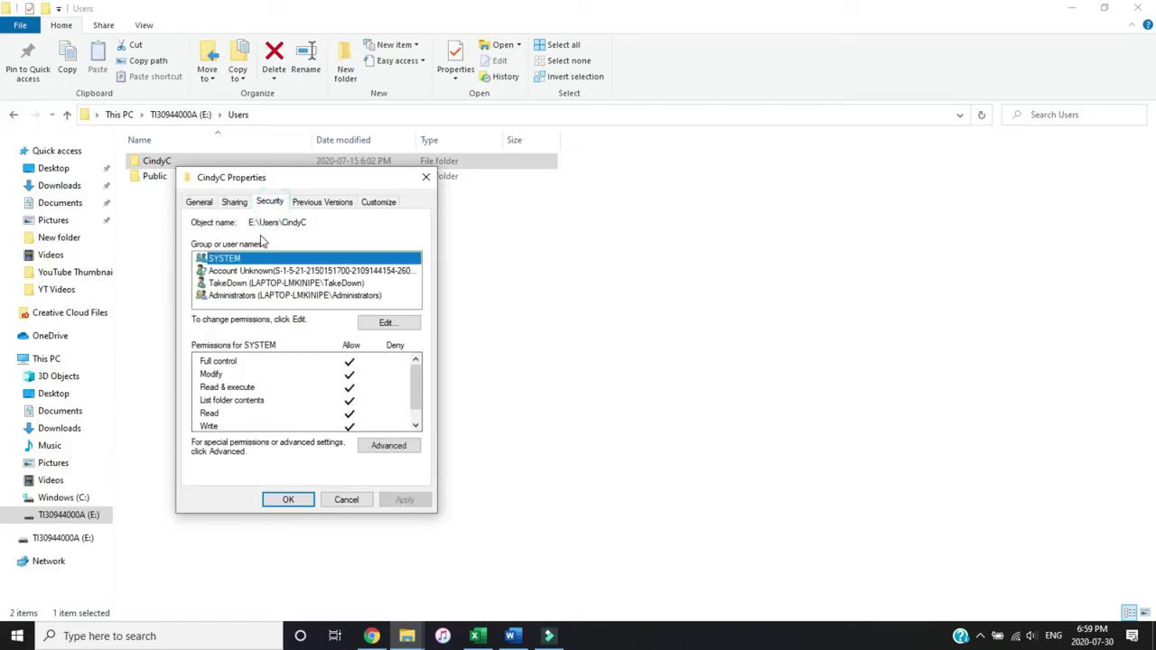
left_click(378, 446)
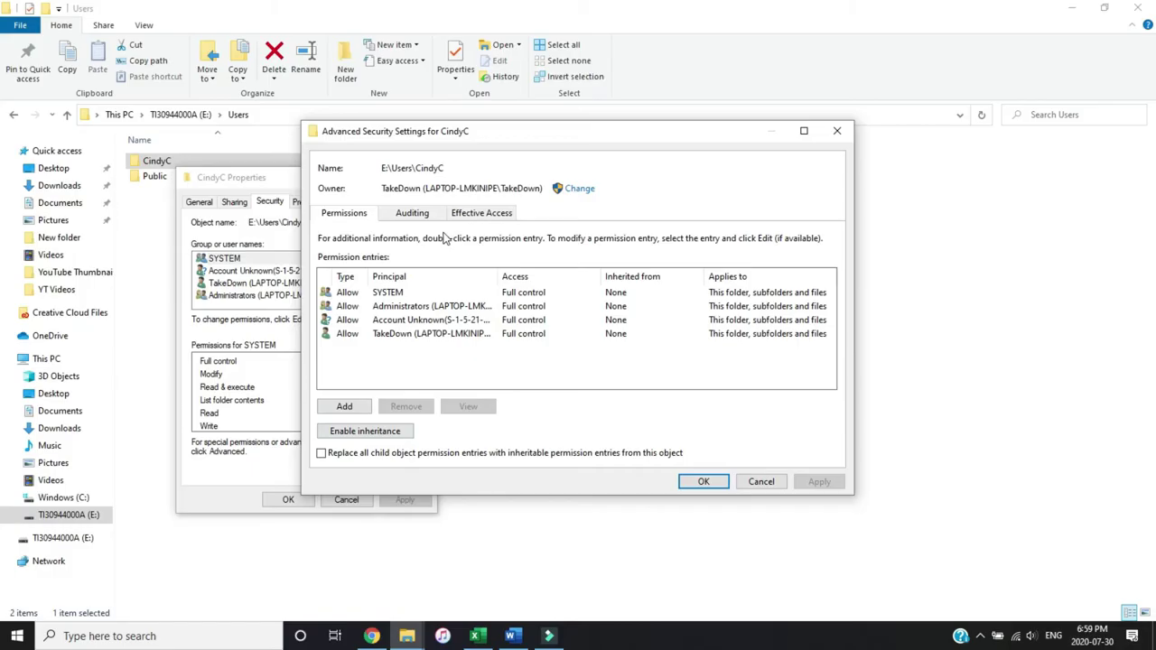
left_click(371, 197)
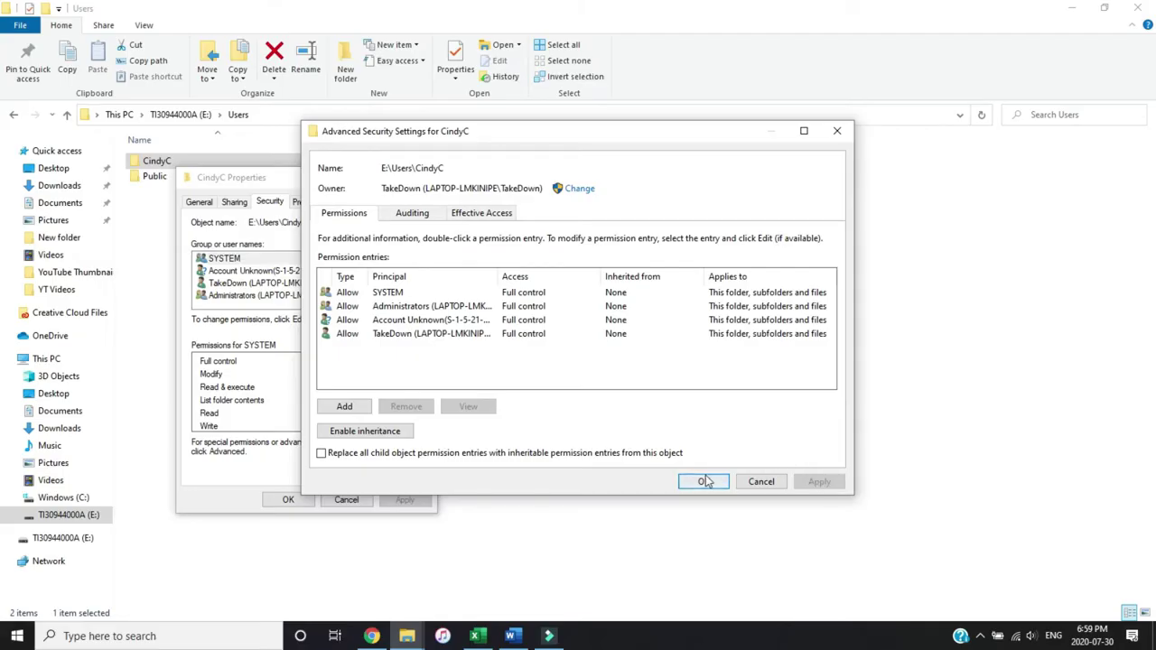
left_click(837, 130)
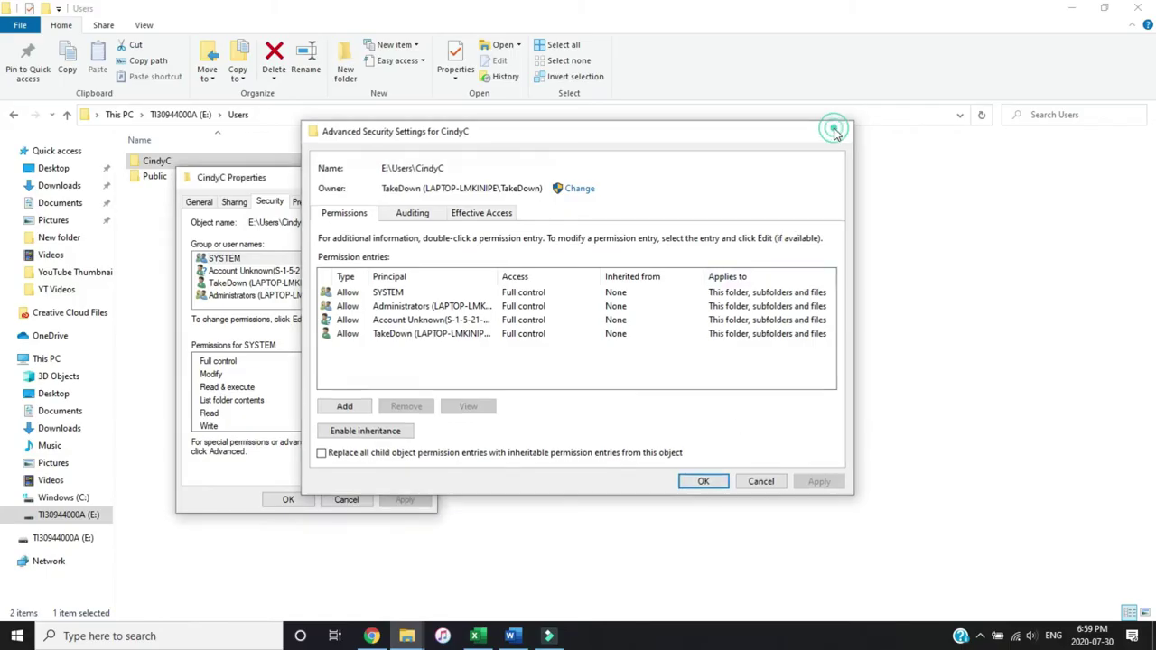
left_click(431, 180)
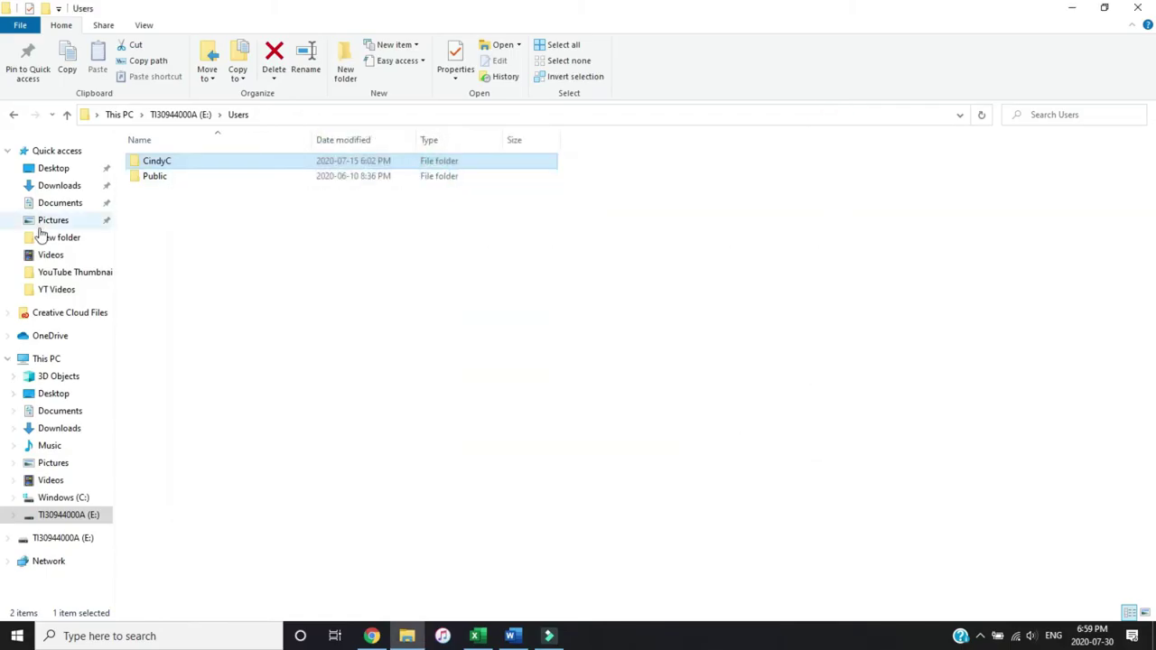
- Open the user's profile folder on E: to list its 11 folders, including Documents and Pictures
double_click(190, 166)
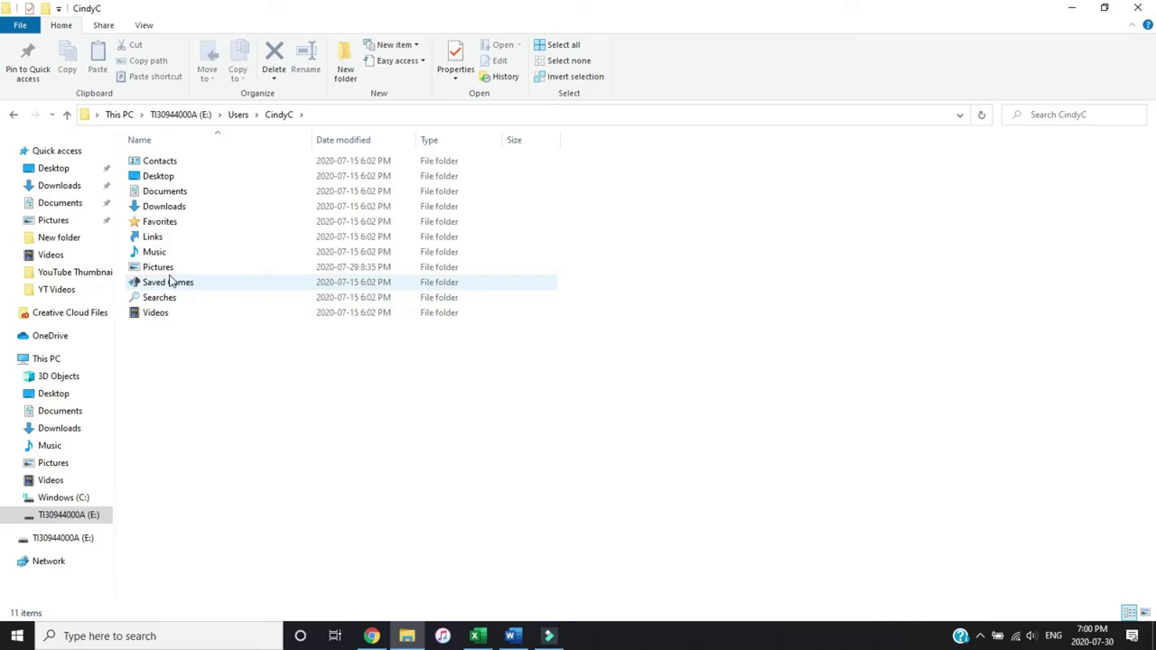
mouse_move(178, 270)
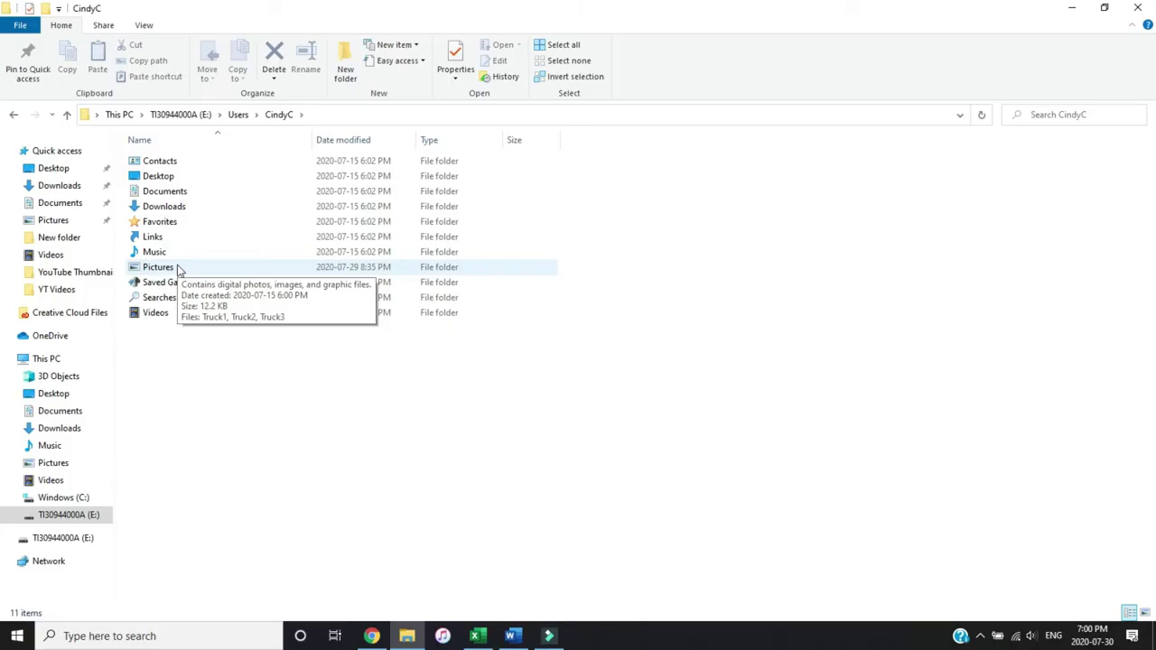
- Open the profile's Pictures folder and view the Truck1, Truck2 and Truck3 images
double_click(178, 268)
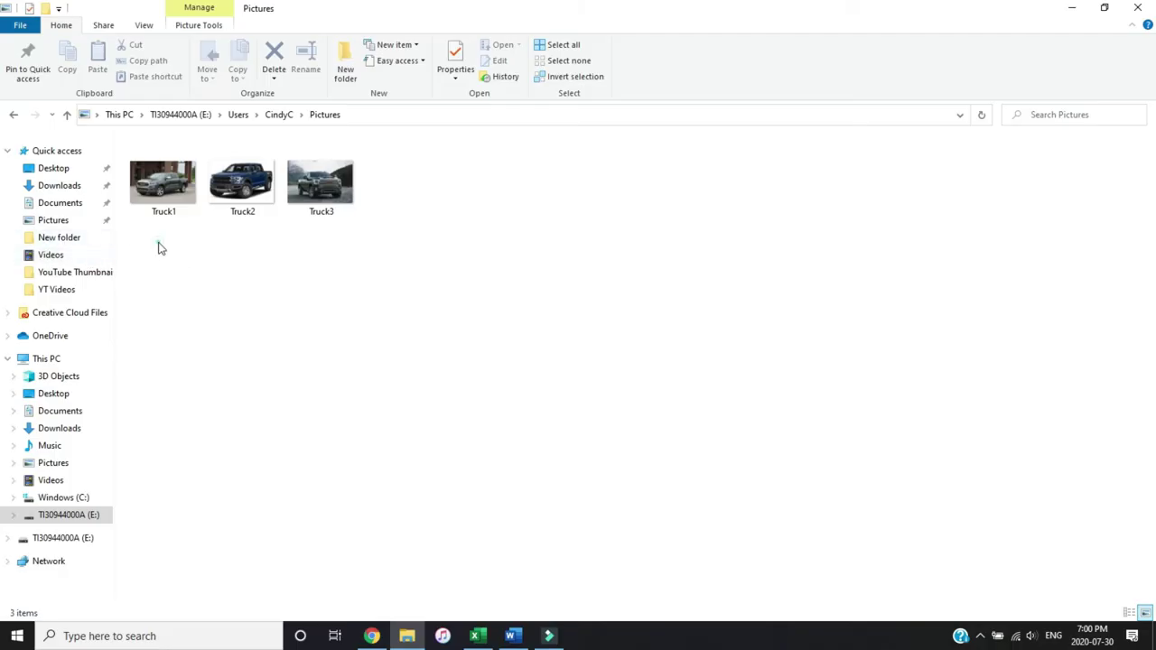
left_click(233, 236)
left_click(332, 234)
left_click(429, 207)
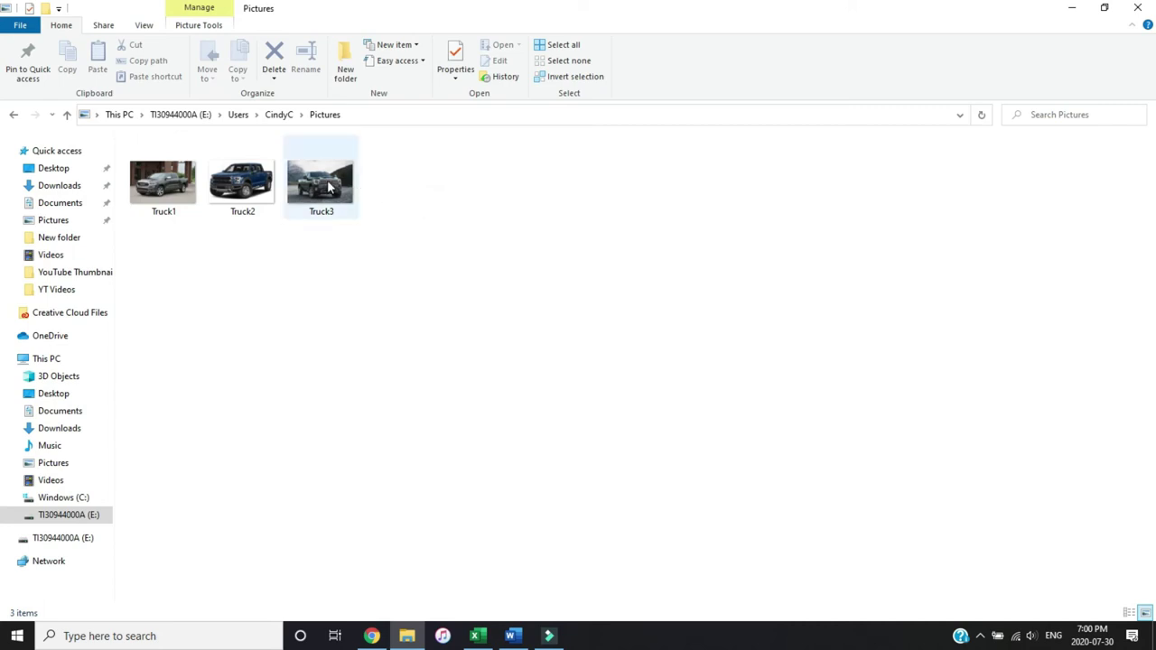
left_click_drag(334, 187, 385, 287)
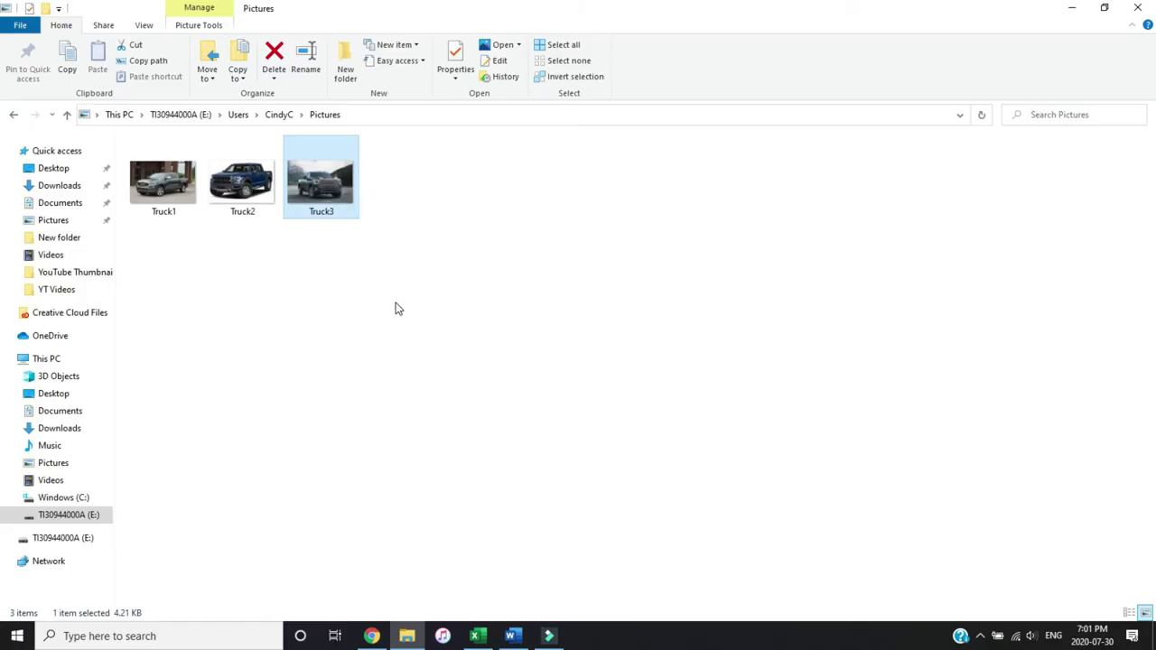